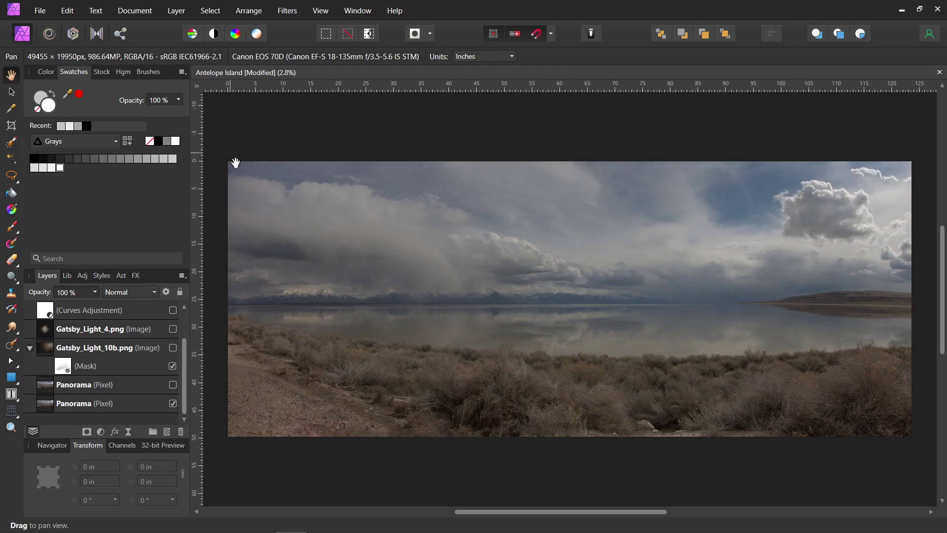
# Add the twelve photos IMG_4178 through IMG_4189 to a new panorama.
pyautogui.click(48, 10)
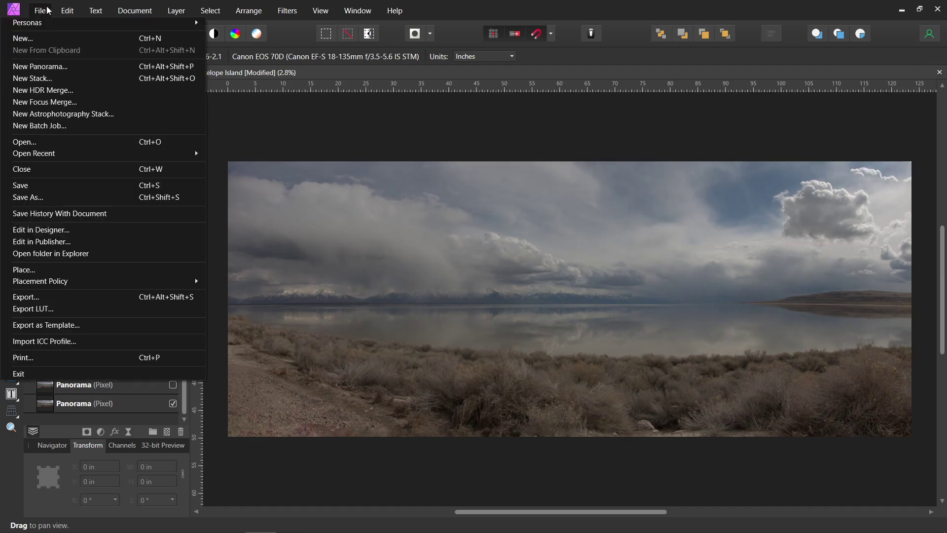
pyautogui.click(75, 68)
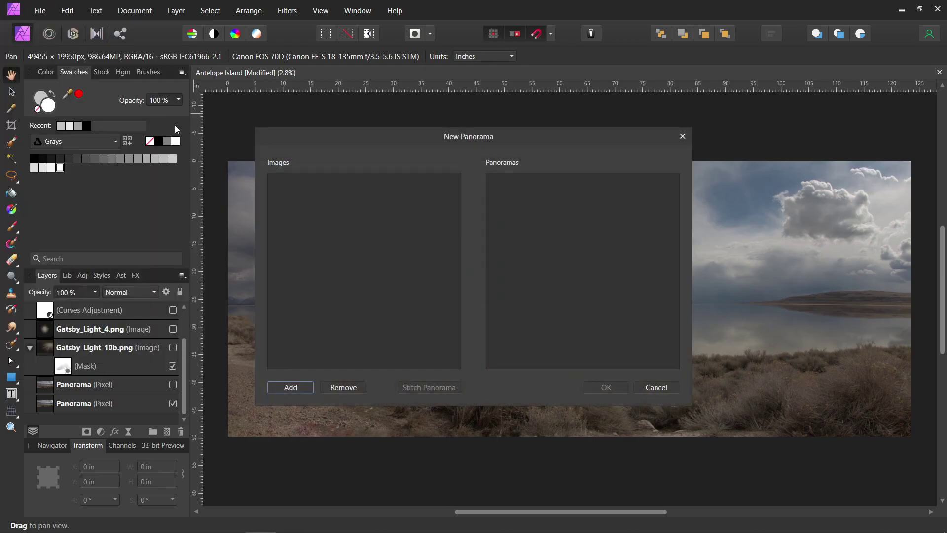
pyautogui.click(290, 388)
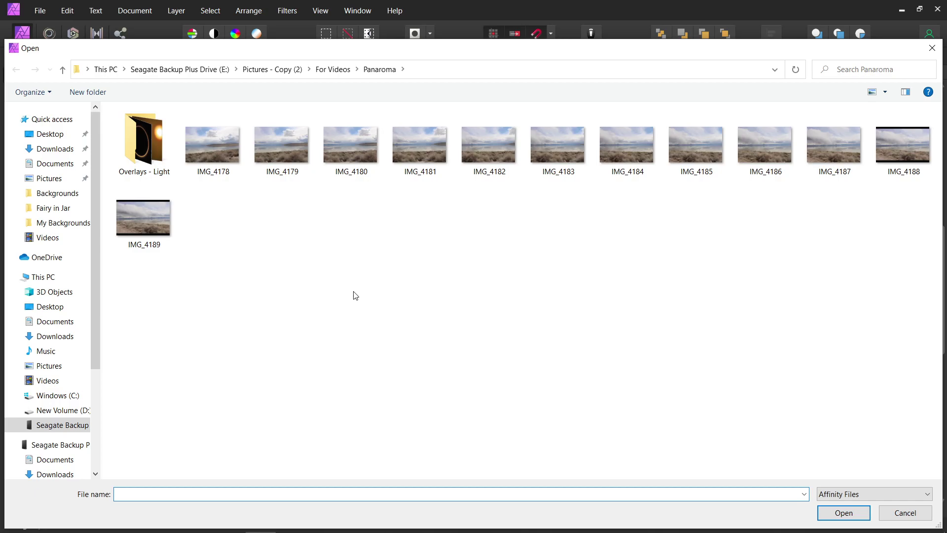
pyautogui.click(223, 150)
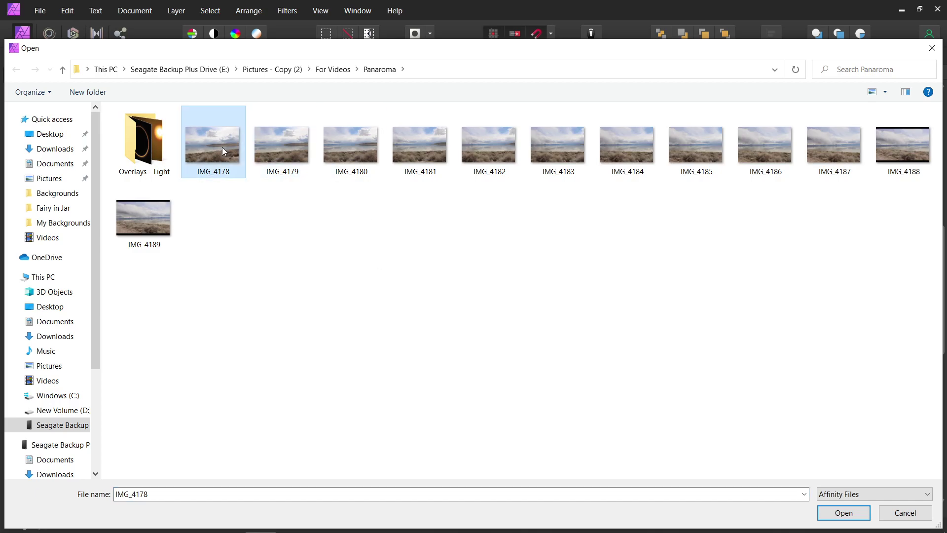
pyautogui.keyDown('shift'); pyautogui.click(171, 225); pyautogui.keyUp('shift')
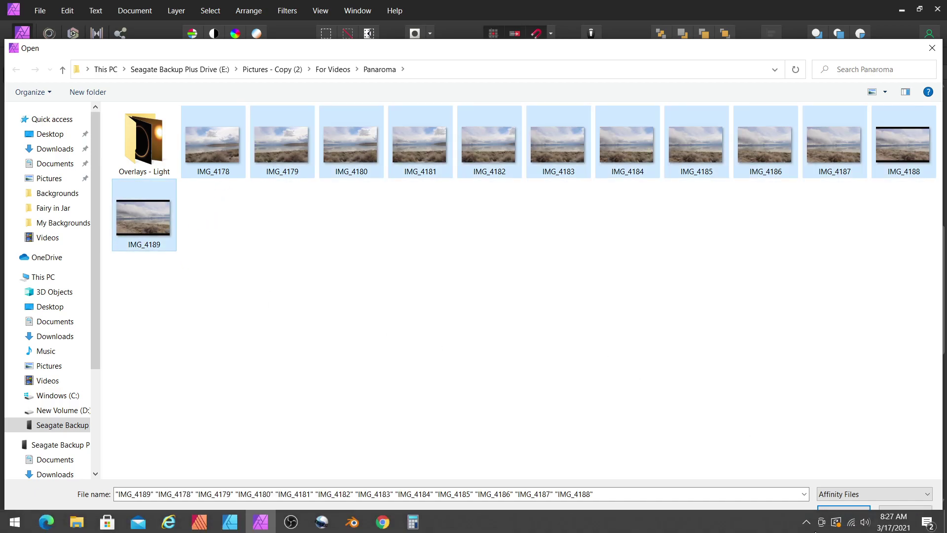
pyautogui.click(858, 513)
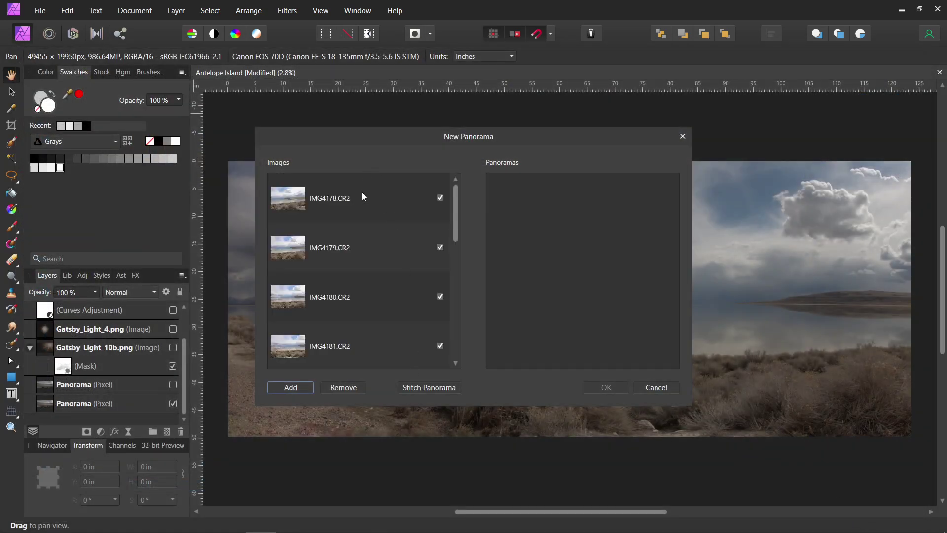
# Toggle IMG4180.CR2 in the image list, then stitch the ticked lake photos into a panorama.
pyautogui.click(440, 296)
pyautogui.moveTo(457, 223); pyautogui.dragTo(460, 204)
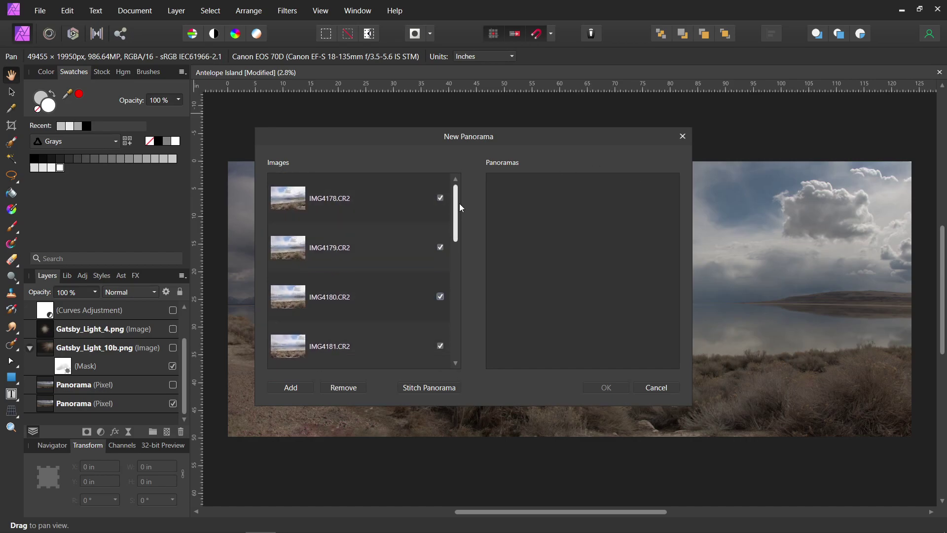
pyautogui.click(443, 389)
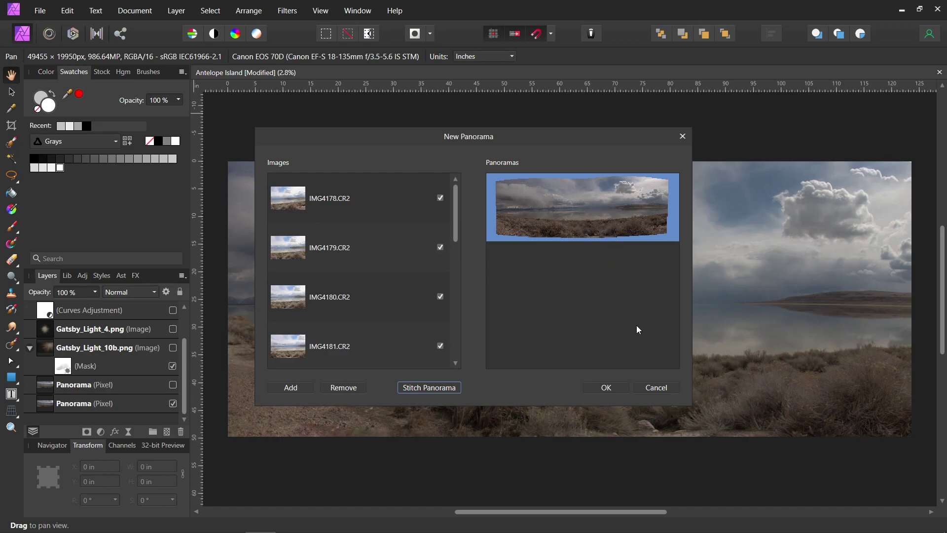
# Confirm the stitched lake panorama so it renders as a new Untitled document.
pyautogui.click(608, 387)
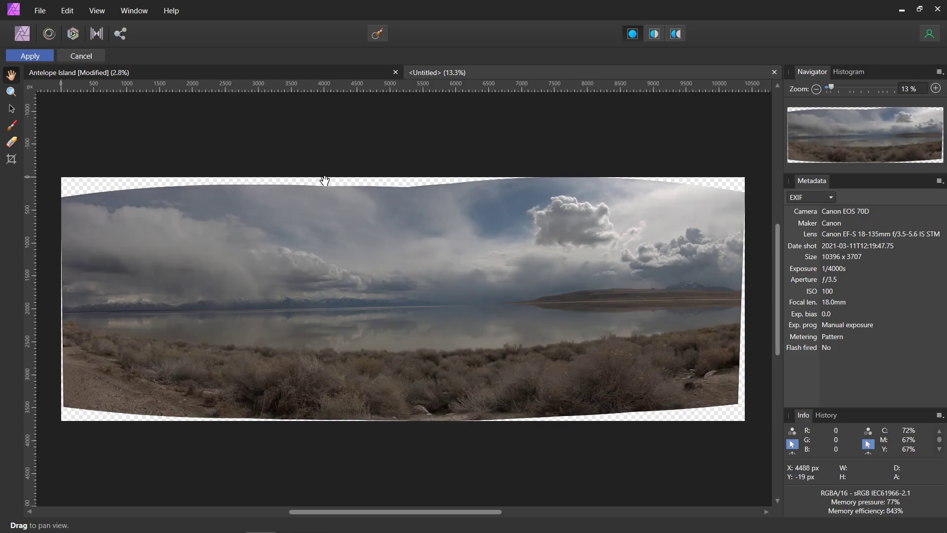
# Crop the panorama's top edge and straighten it along the lake horizon.
pyautogui.click(24, 56)
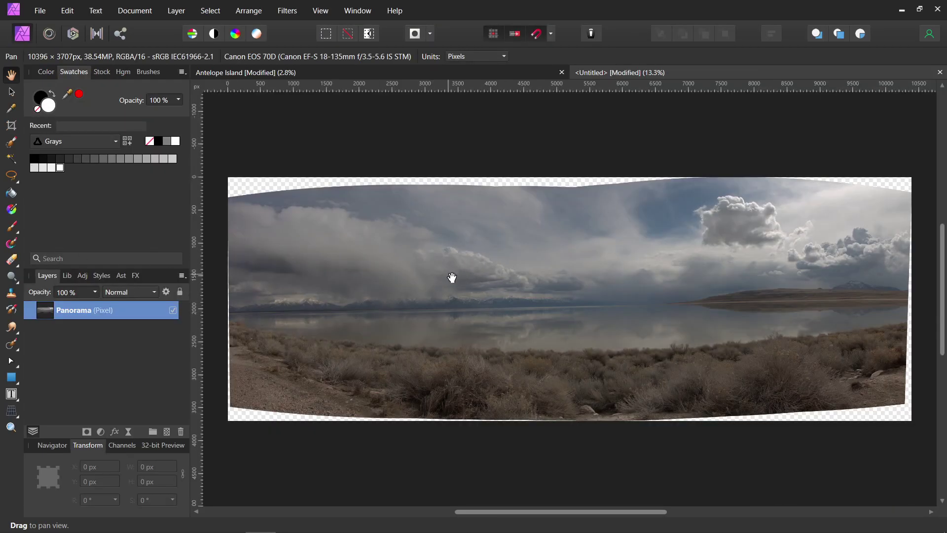
pyautogui.click(10, 127)
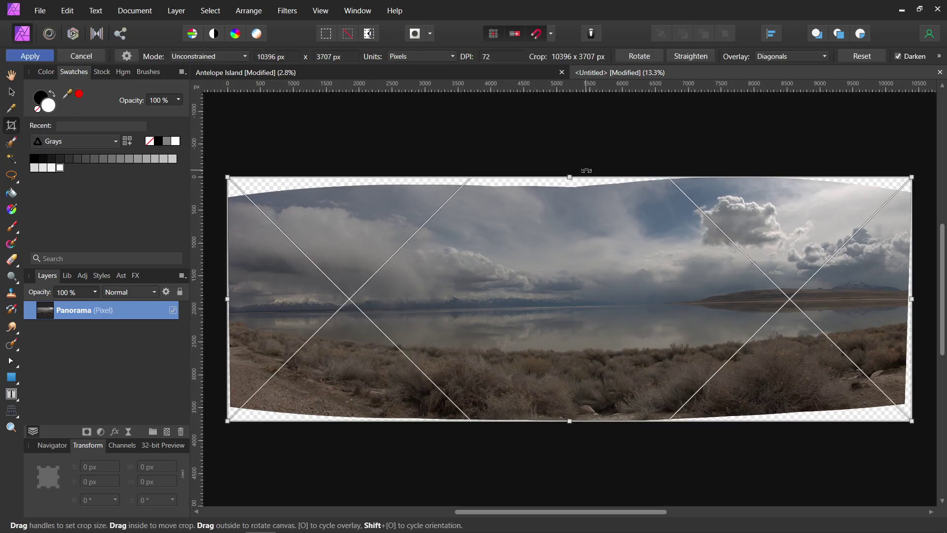
pyautogui.moveTo(570, 177)
pyautogui.mouseDown()
pyautogui.moveTo(574, 198)
pyautogui.moveTo(575, 178)
pyautogui.mouseUp()
pyautogui.click(705, 57)
pyautogui.moveTo(451, 309); pyautogui.dragTo(551, 307)
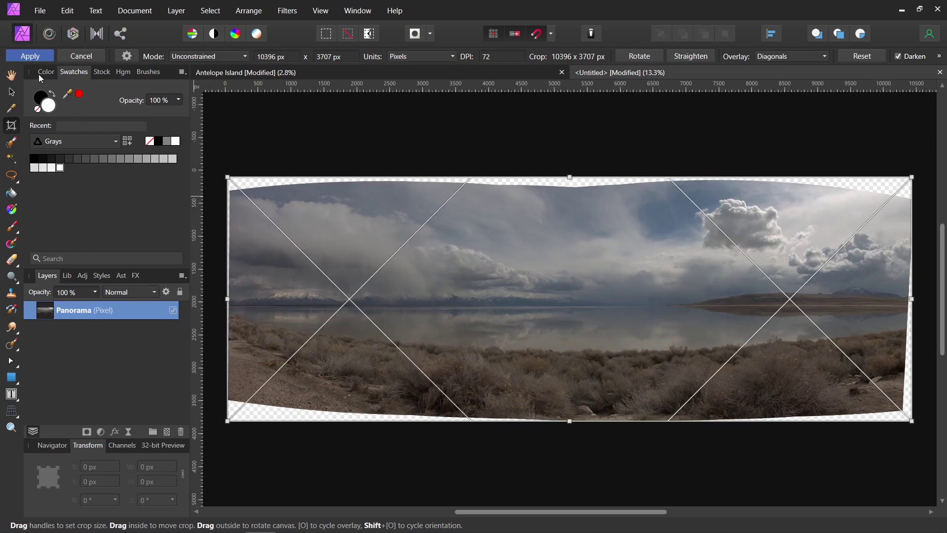
pyautogui.click(30, 56)
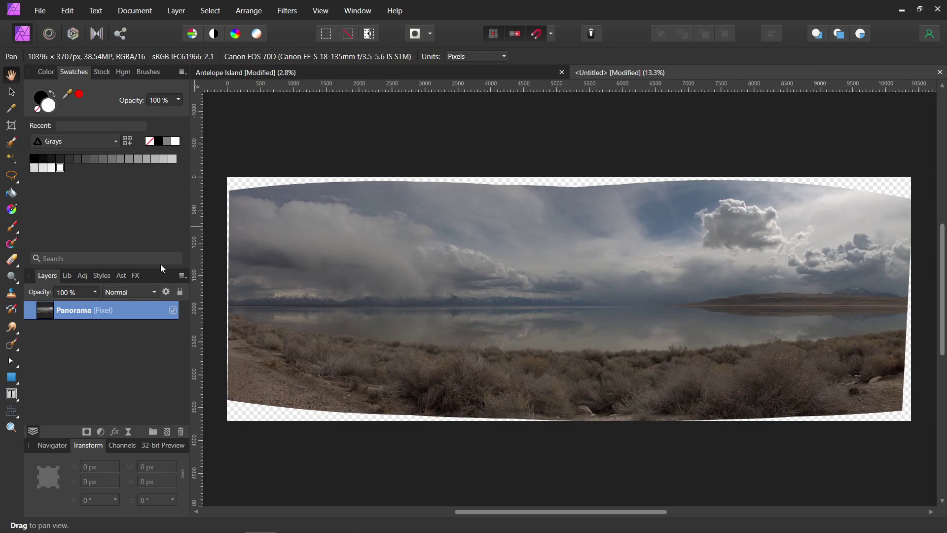
# Run the Inpainting After Straightening macro from the Library panel.
pyautogui.click(67, 275)
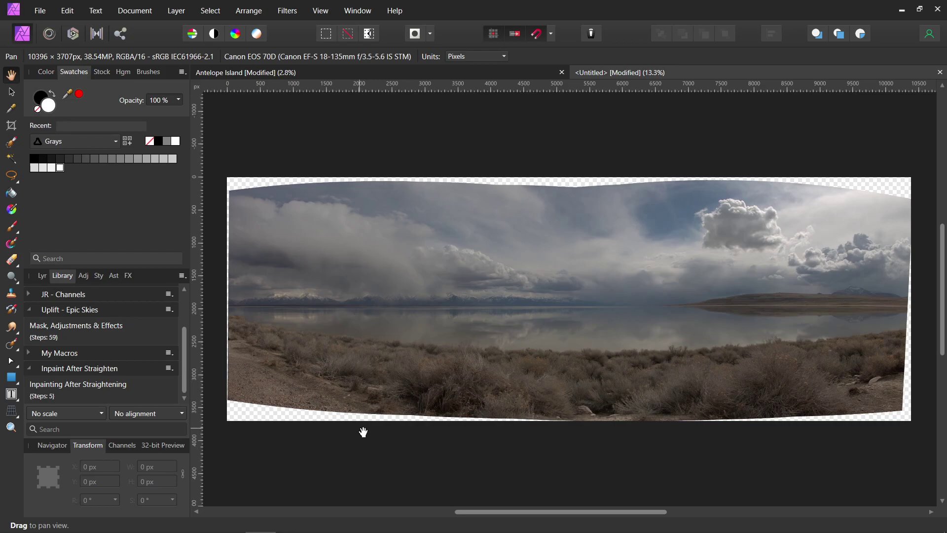
pyautogui.click(132, 392)
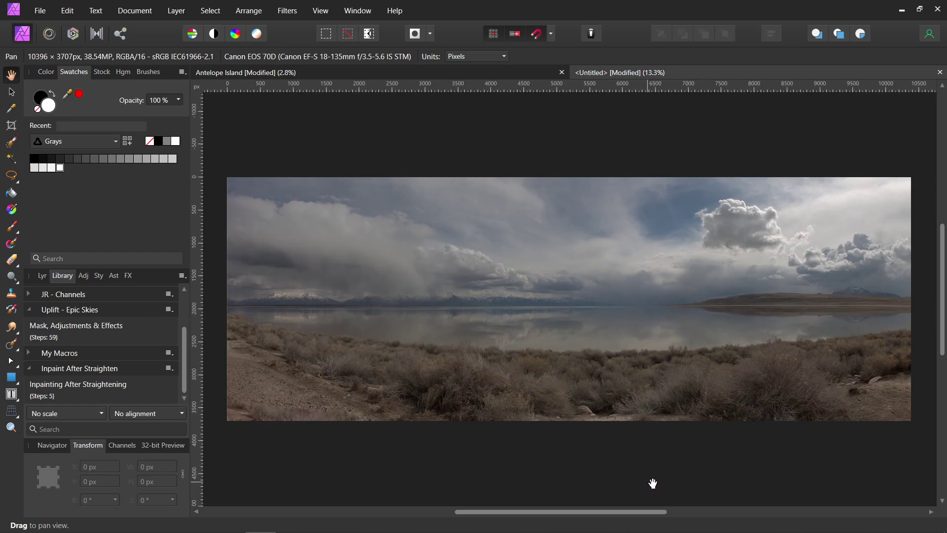
# Close the Untitled panorama without saving and bring up the Antelope Island layer list.
pyautogui.click(940, 72)
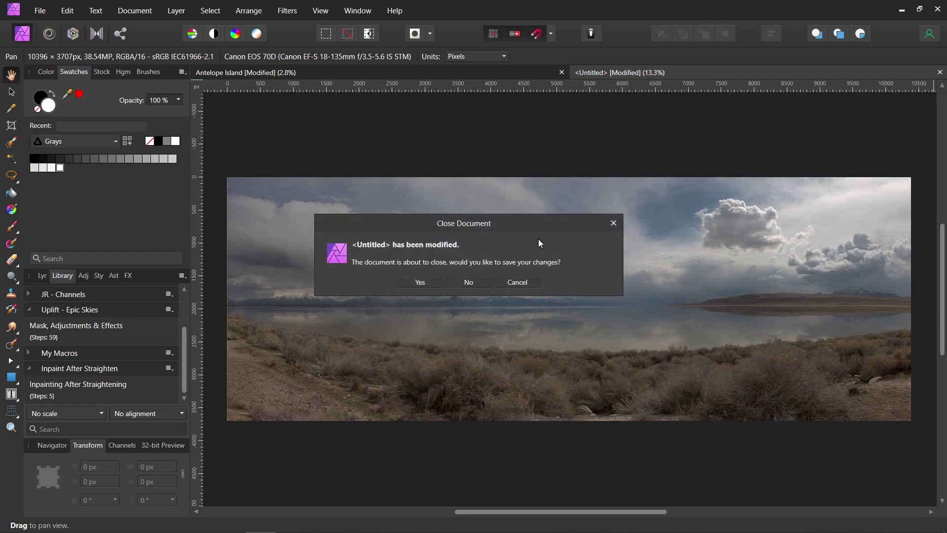
pyautogui.click(476, 284)
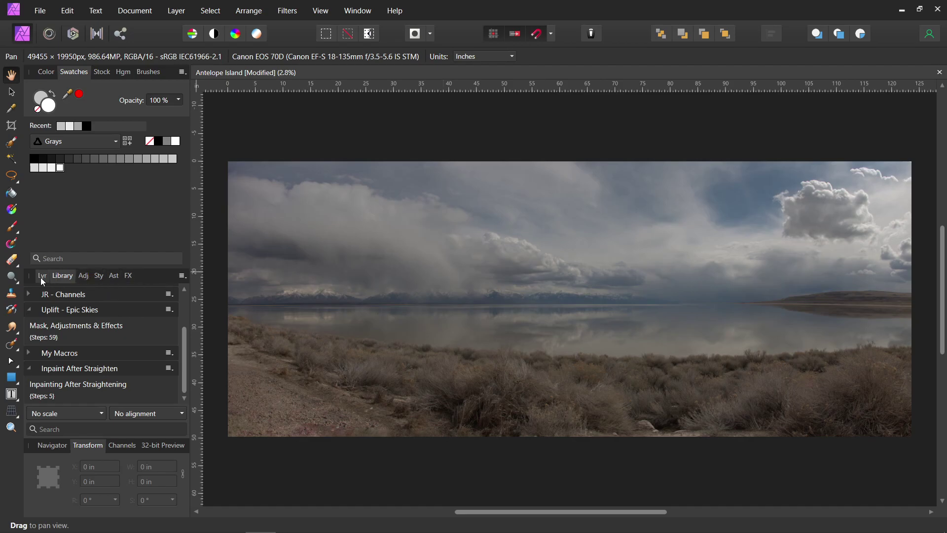
pyautogui.click(42, 276)
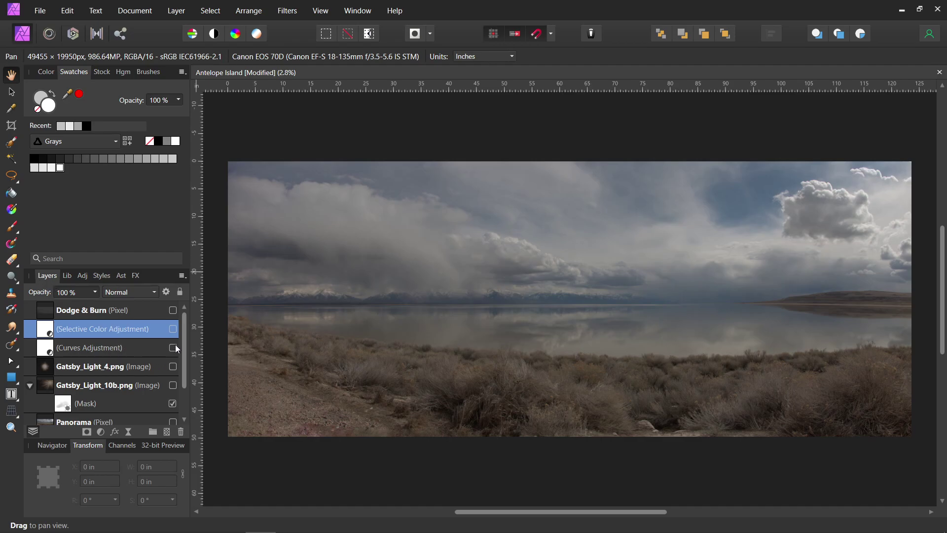
pyautogui.scroll(-2, 183, 343)
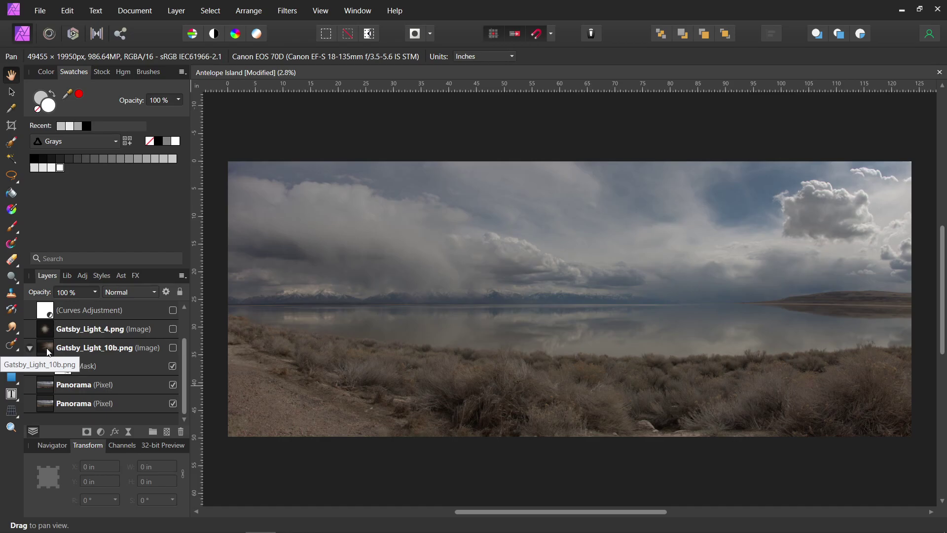
# Show Gatsby_Light_10b.png in Screen mode at 43% and toggle its mask off and on to compare.
pyautogui.click(173, 349)
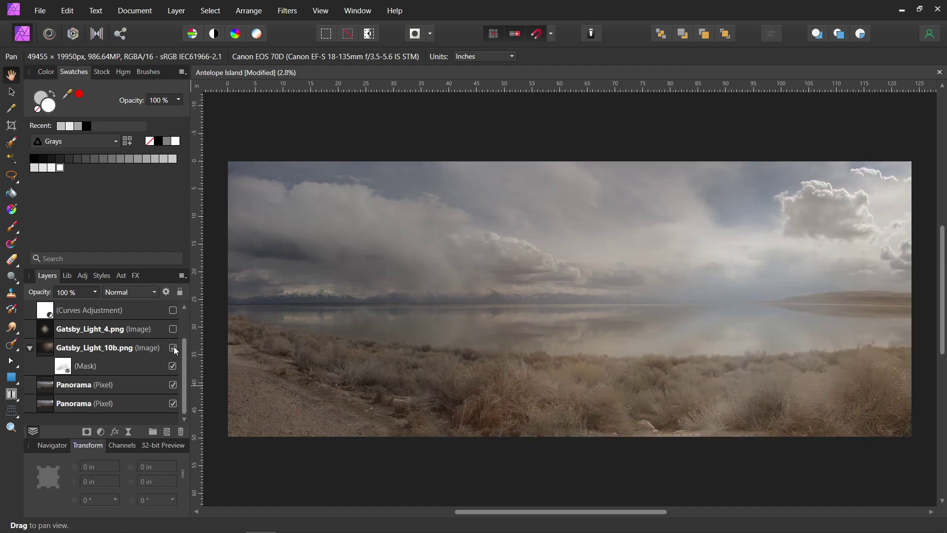
pyautogui.click(41, 12)
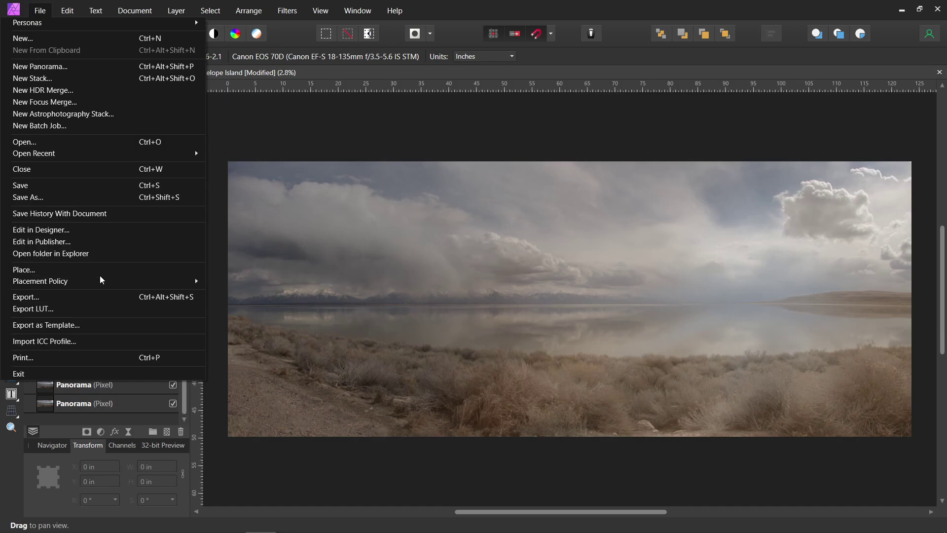
pyautogui.click(540, 140)
pyautogui.click(102, 351)
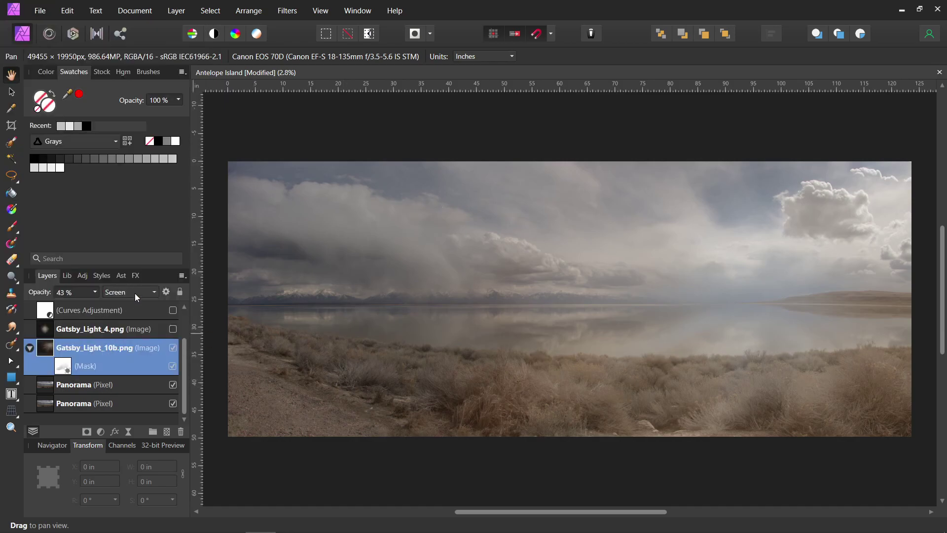
pyautogui.click(155, 291)
pyautogui.click(156, 291)
pyautogui.click(173, 368)
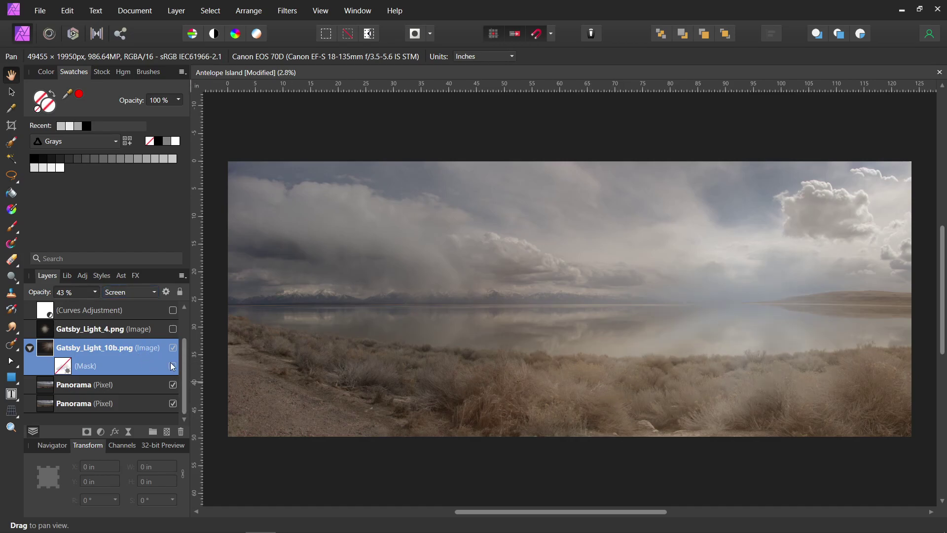
pyautogui.click(172, 367)
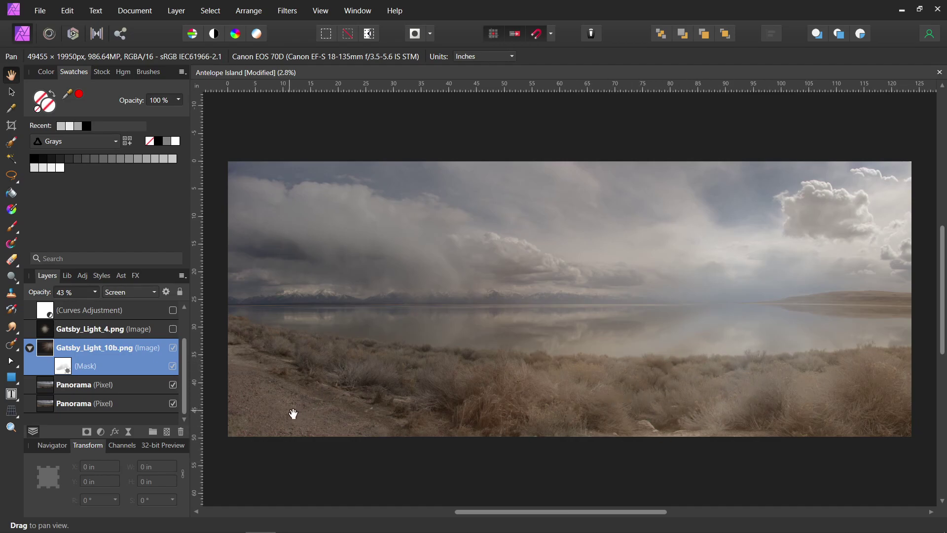
# Show the Gatsby_Light_4.png Screen overlay at 45% over the lake.
pyautogui.click(173, 331)
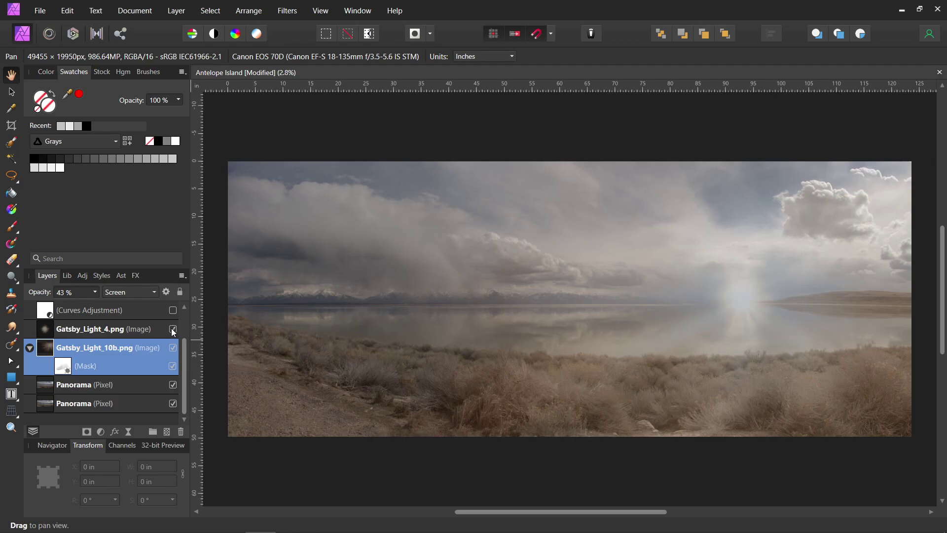
pyautogui.click(148, 328)
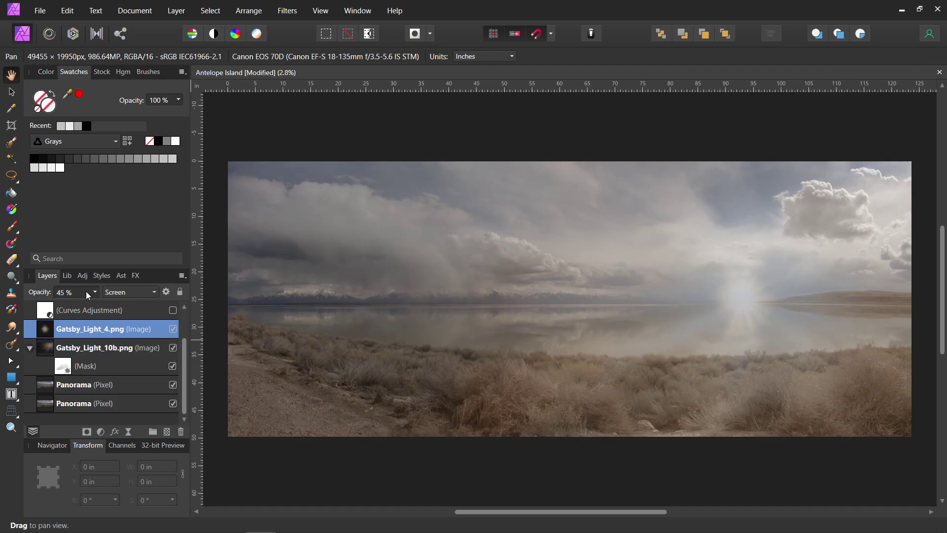
pyautogui.scroll(2, 183, 365)
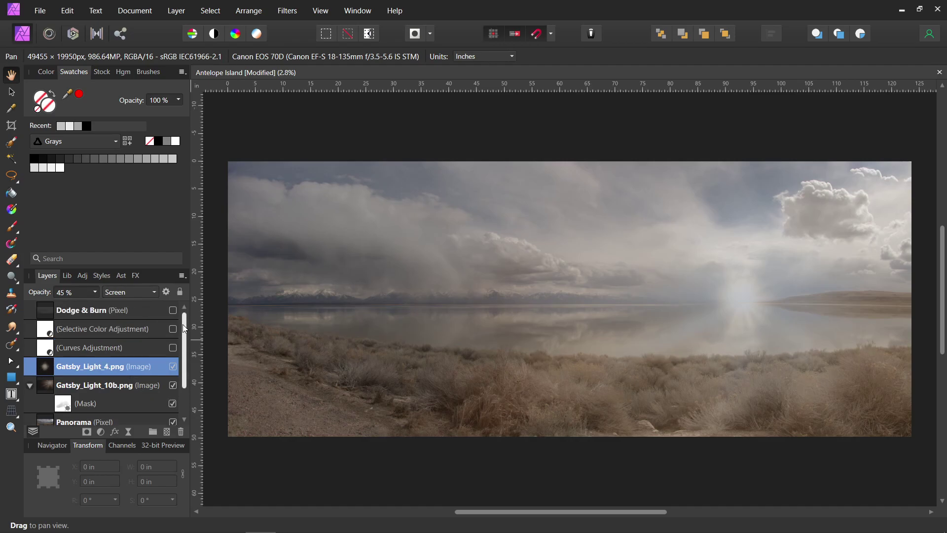
# Enable the Curves adjustment and drag its lower curve point down for deeper shadows.
pyautogui.click(173, 348)
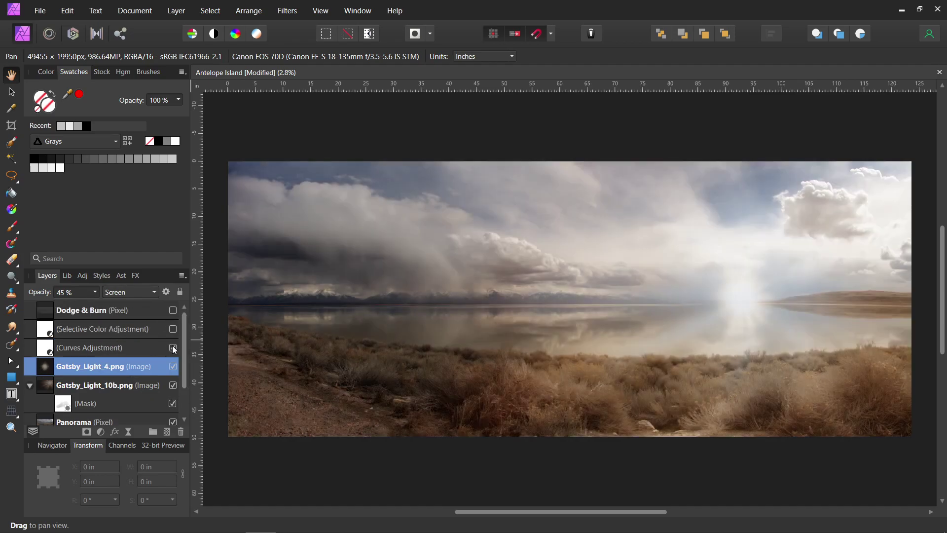
pyautogui.doubleClick(42, 352)
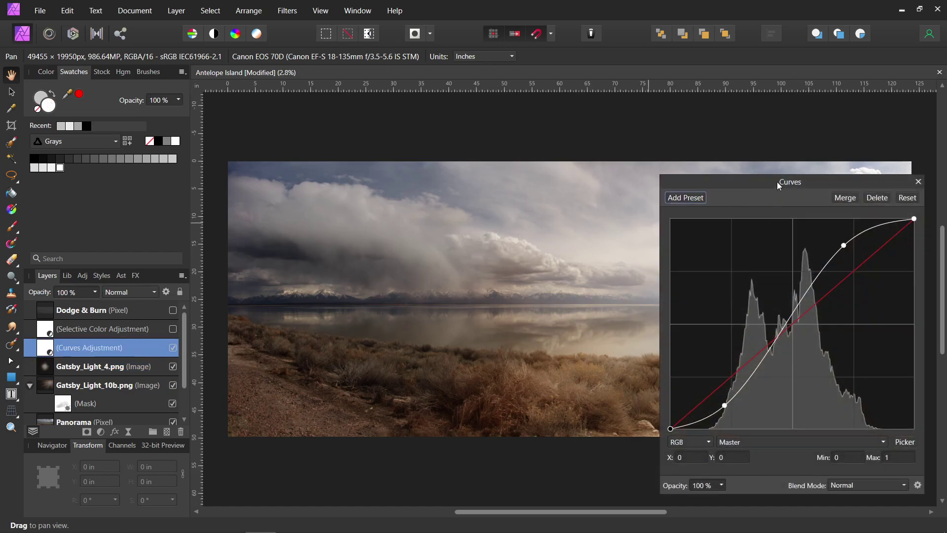
pyautogui.moveTo(782, 182); pyautogui.dragTo(238, 67)
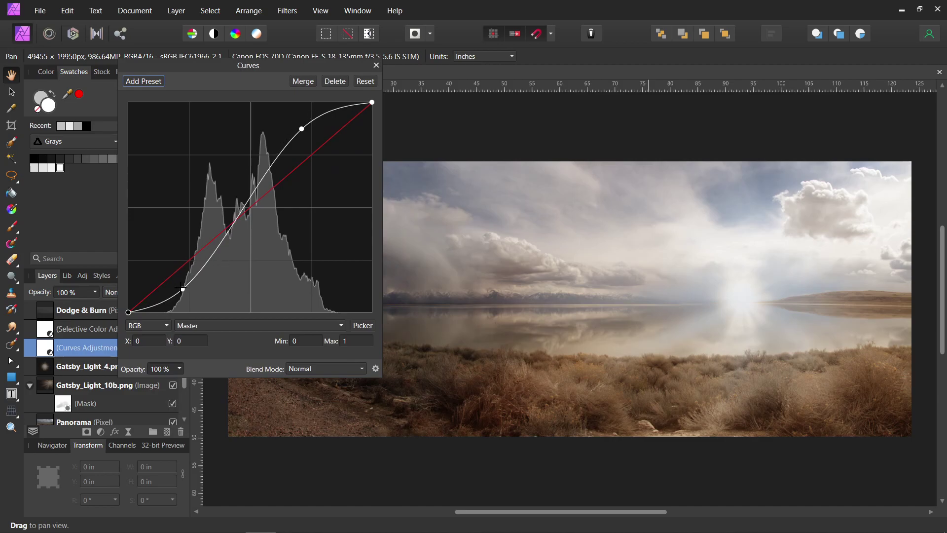
pyautogui.moveTo(182, 289); pyautogui.dragTo(188, 300)
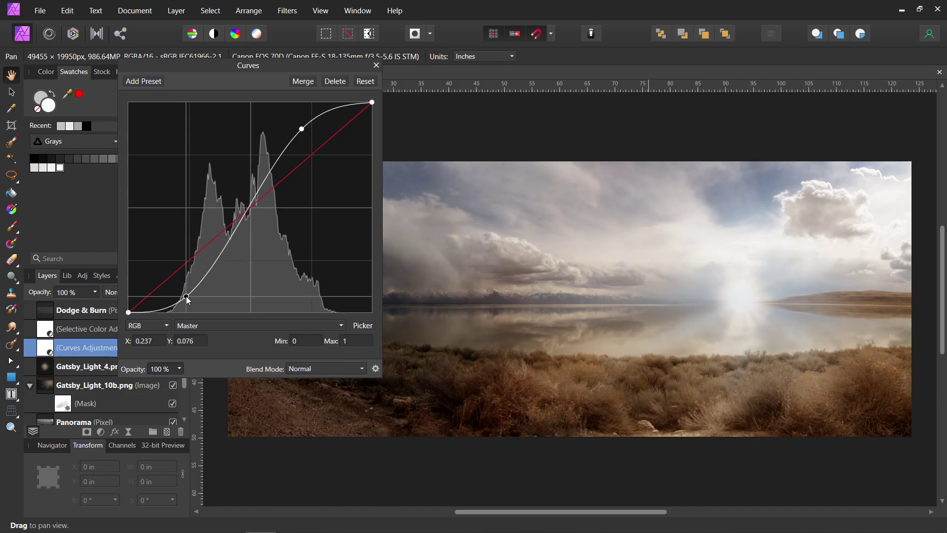
pyautogui.click(376, 66)
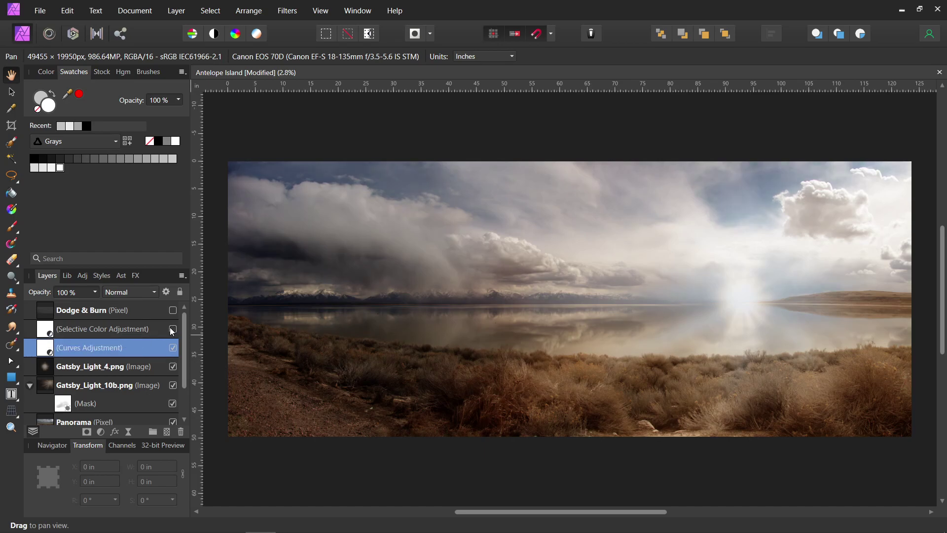
# Set Selective Color Blues to Cyan 100%, Magenta -37%, Yellow 96%, Black 96%.
pyautogui.doubleClick(50, 334)
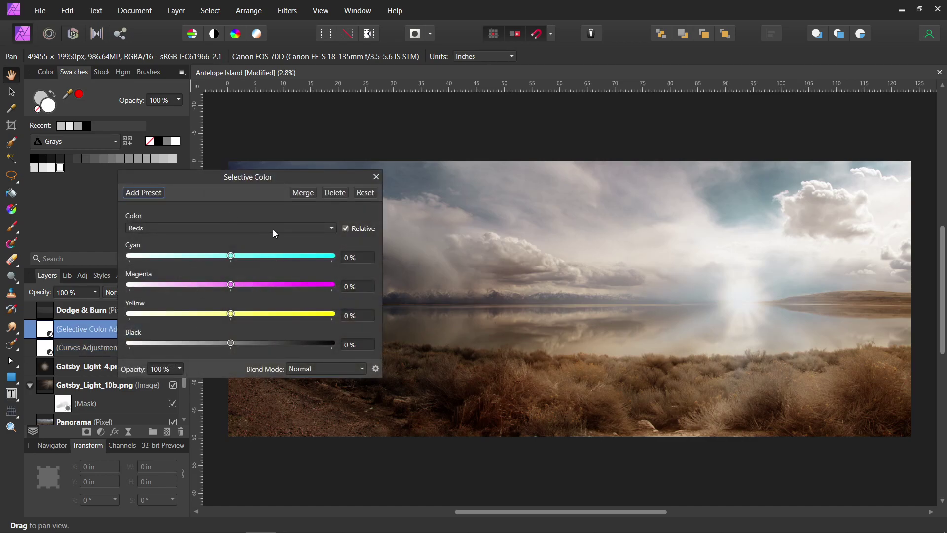
pyautogui.click(326, 228)
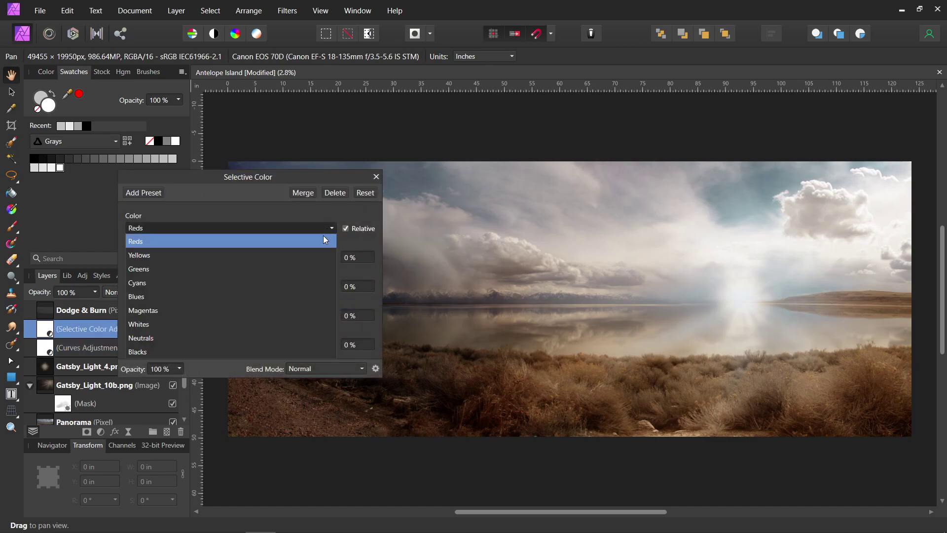
pyautogui.click(303, 295)
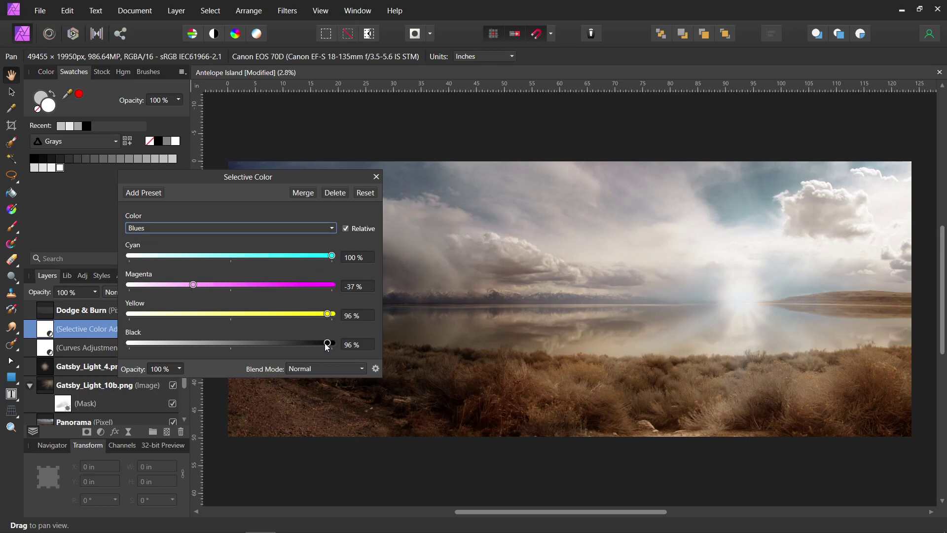
pyautogui.click(375, 176)
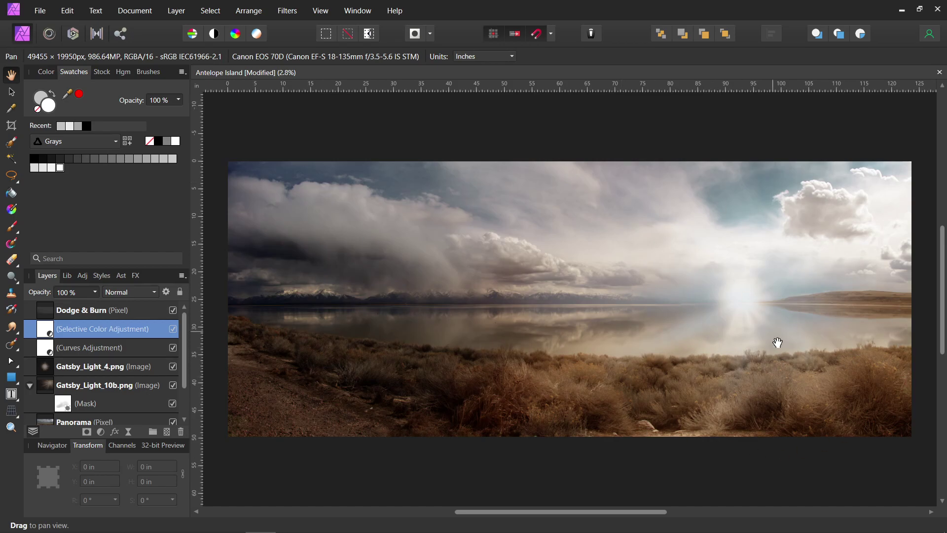
# Make the Dodge & Burn pixel layer visible on the lake panorama.
pyautogui.click(173, 310)
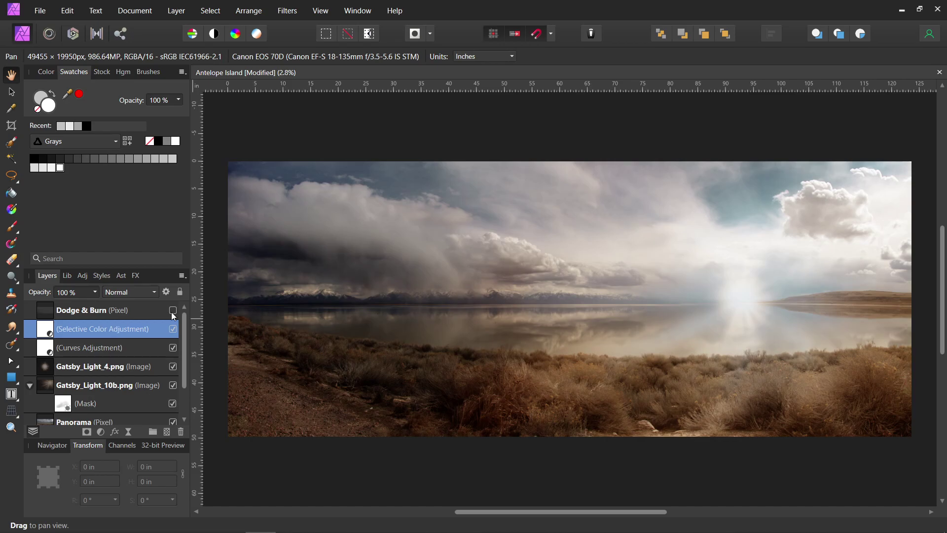